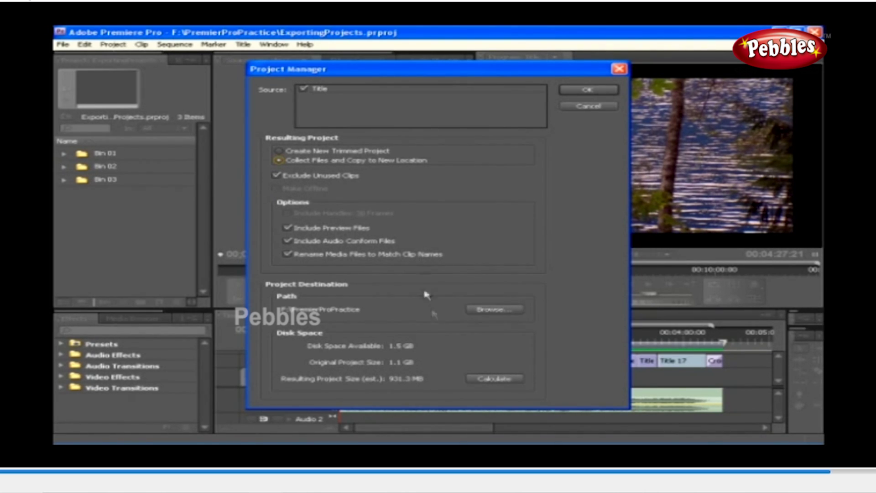
- Calculate the collected project's disk size, choose Create New Trimmed Project as the resulting project, and confirm the Project Manager settings
{"action": "left_click", "coordinate": [480, 383]}
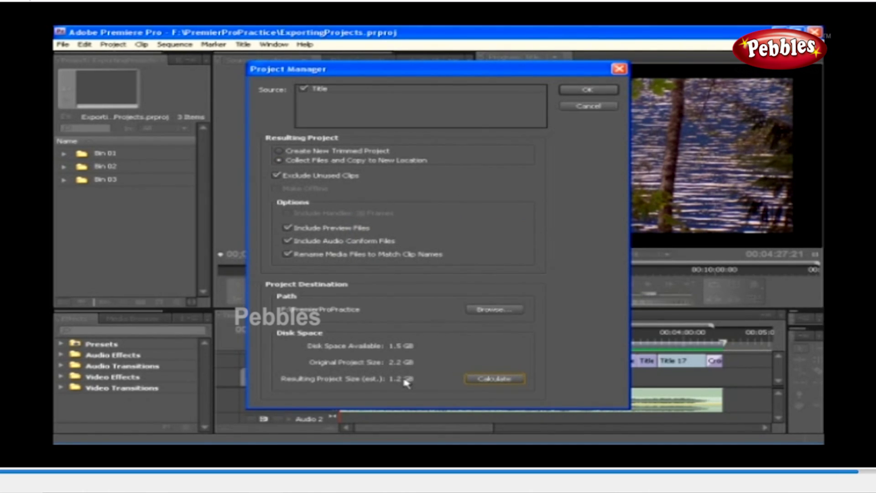
{"action": "left_click", "coordinate": [278, 151]}
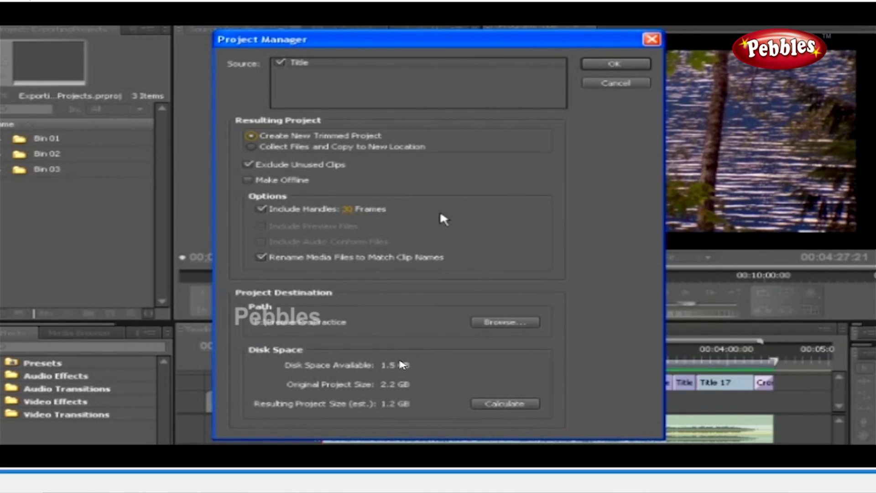
{"action": "left_click", "coordinate": [595, 68]}
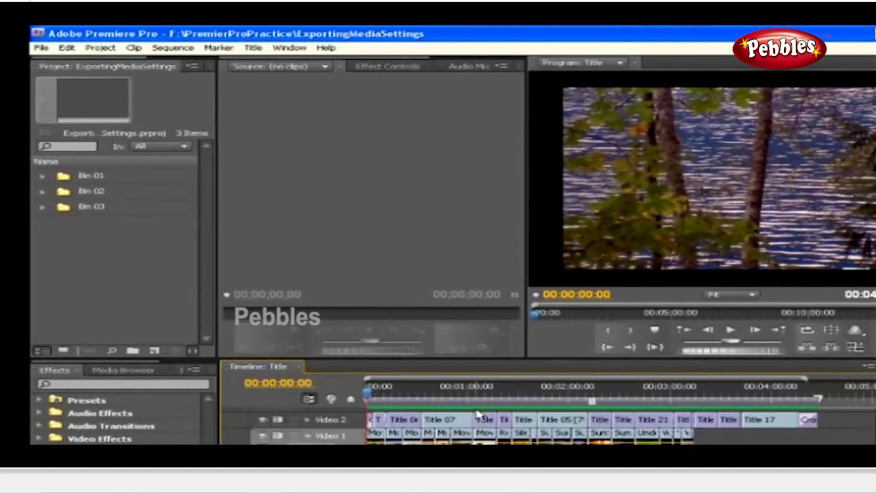
- Open the media export settings for the Title sequence and show the available export formats
{"action": "left_click", "coordinate": [41, 47]}
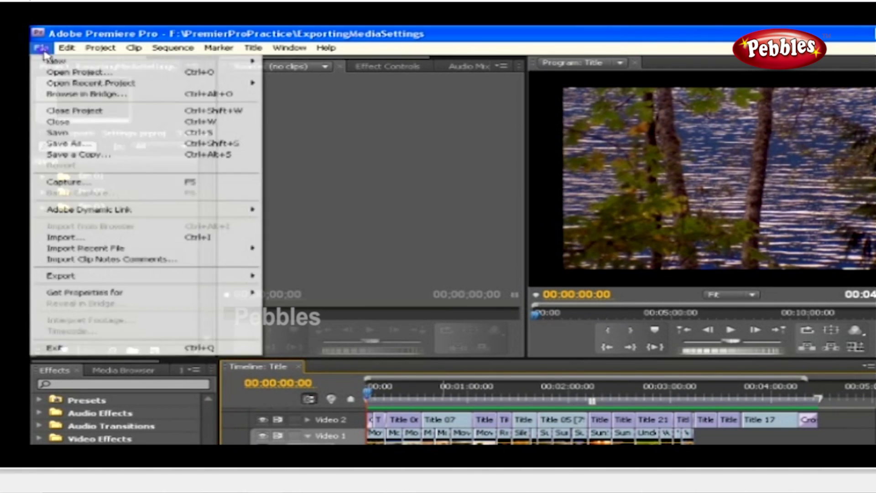
{"action": "mouse_move", "coordinate": [114, 280]}
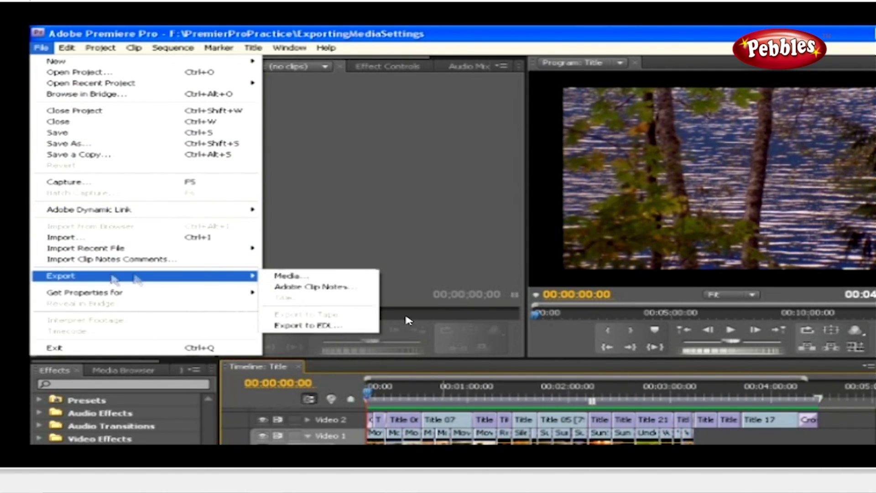
{"action": "left_click", "coordinate": [301, 276]}
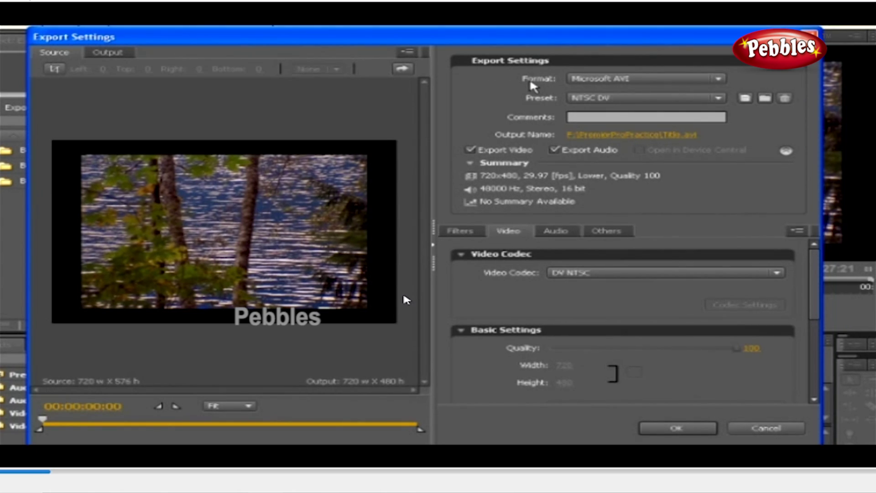
{"action": "left_click", "coordinate": [718, 81]}
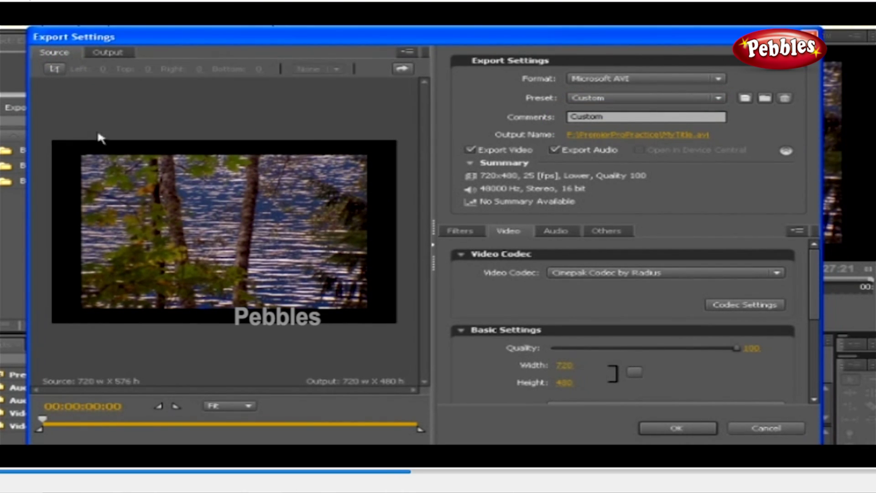
- Try the PAL DV Widescreen preset, compare its output with the source, and restore the Custom preset
{"action": "left_click", "coordinate": [628, 99]}
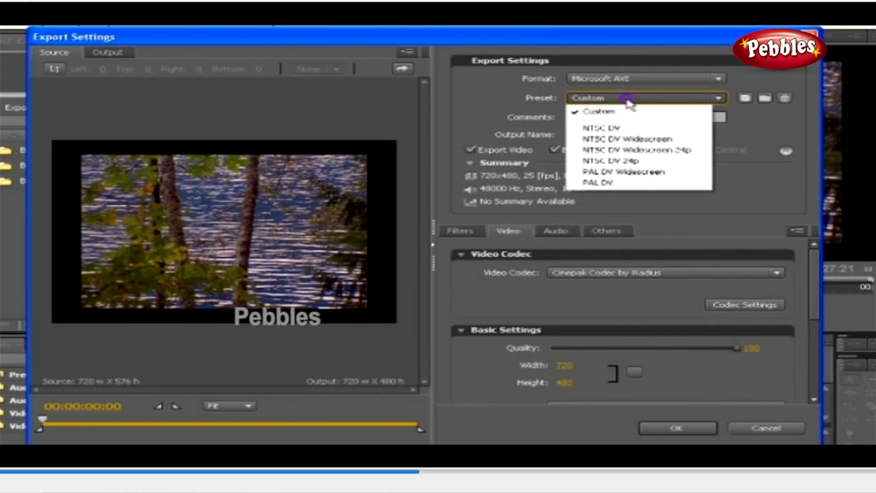
{"action": "left_click", "coordinate": [644, 168]}
{"action": "left_click", "coordinate": [114, 49]}
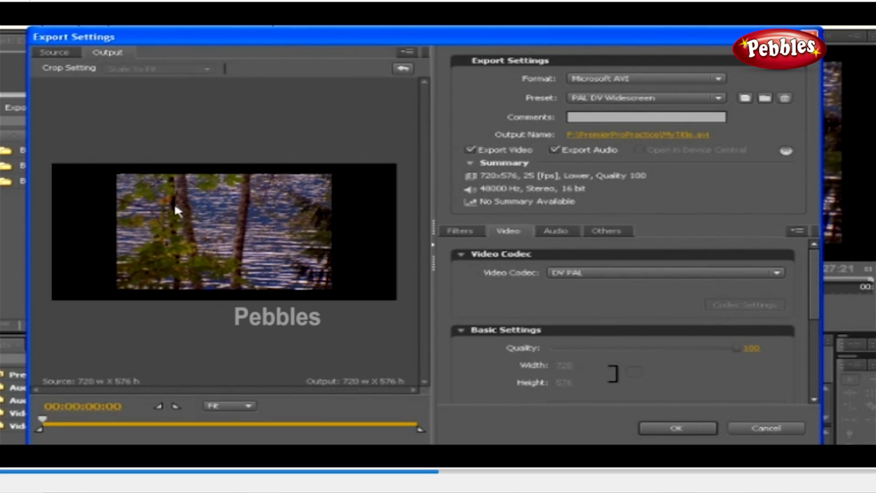
{"action": "left_click", "coordinate": [50, 52]}
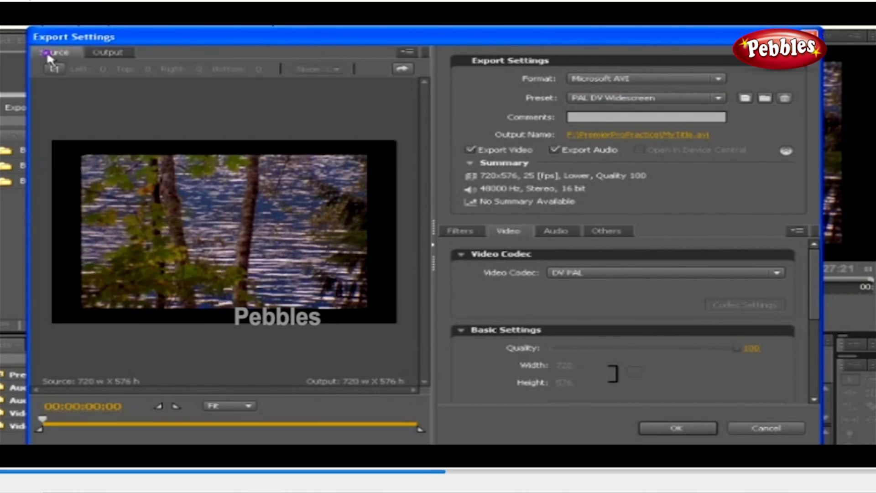
{"action": "left_click", "coordinate": [581, 100]}
{"action": "left_click", "coordinate": [594, 112]}
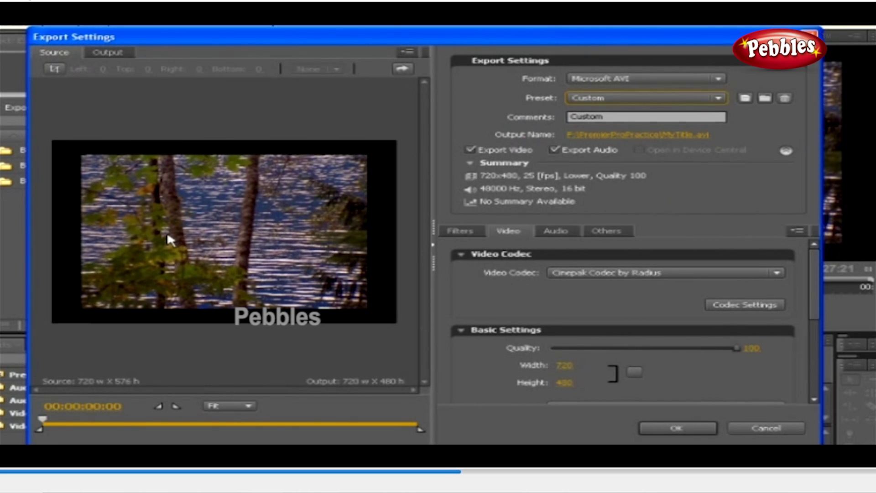
- Crop 250 pixels off the top of the source frame and preview the cropped output
{"action": "left_click", "coordinate": [60, 71]}
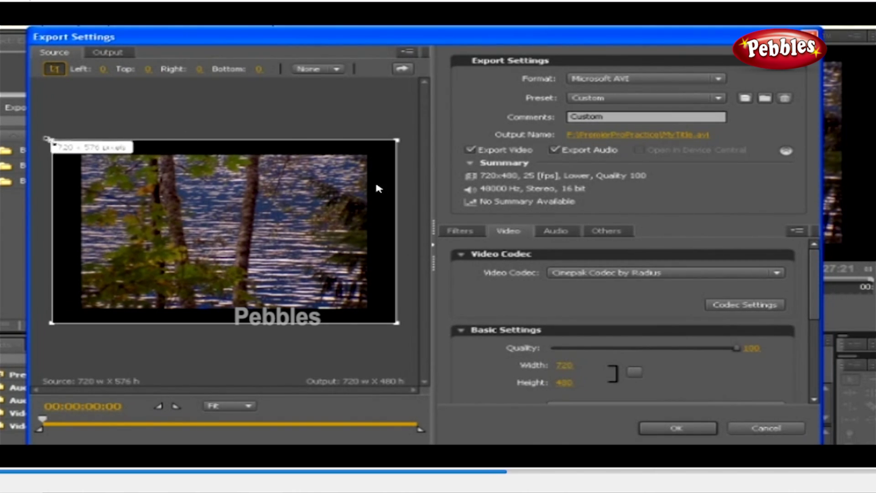
{"action": "left_click_drag", "start_coordinate": [51, 139], "coordinate": [51, 219]}
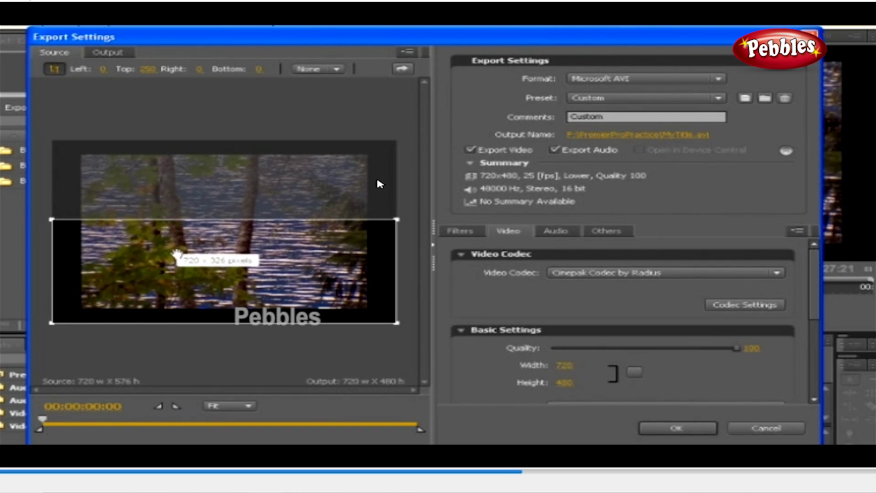
{"action": "left_click", "coordinate": [120, 53]}
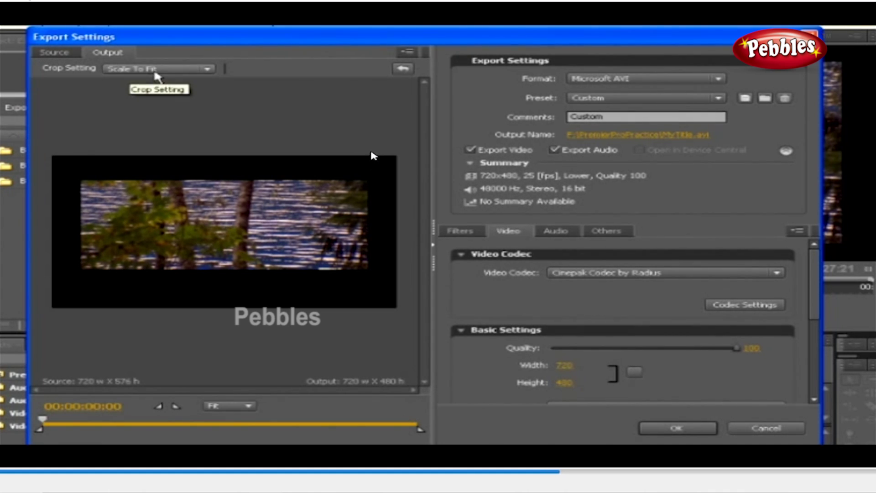
- Try the Black Borders crop setting on the output and restore Scale To Fit
{"action": "left_click", "coordinate": [208, 73]}
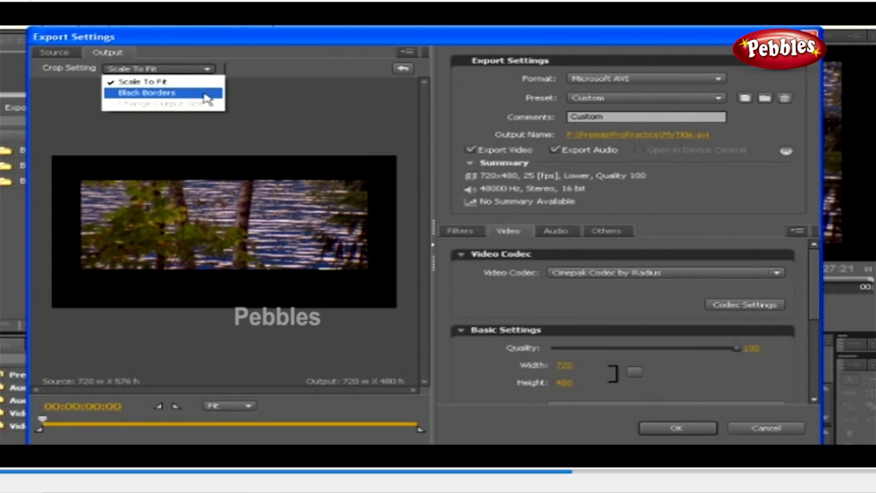
{"action": "left_click", "coordinate": [204, 95]}
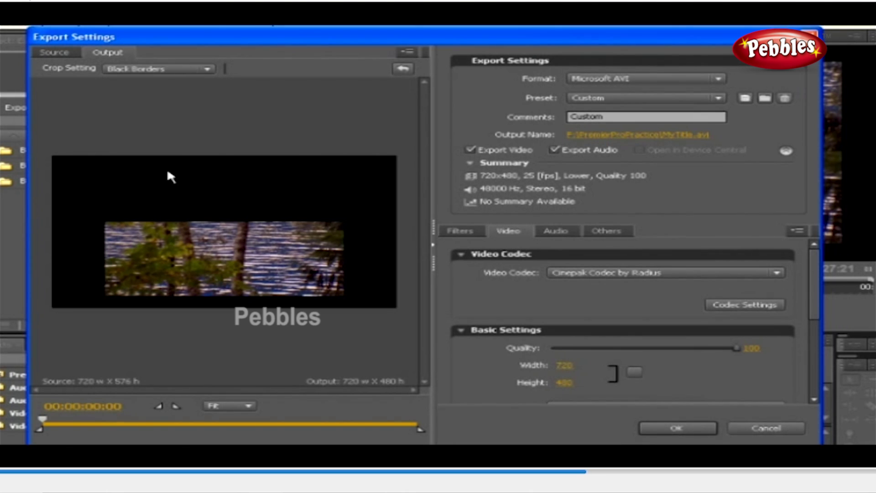
{"action": "left_click", "coordinate": [206, 69]}
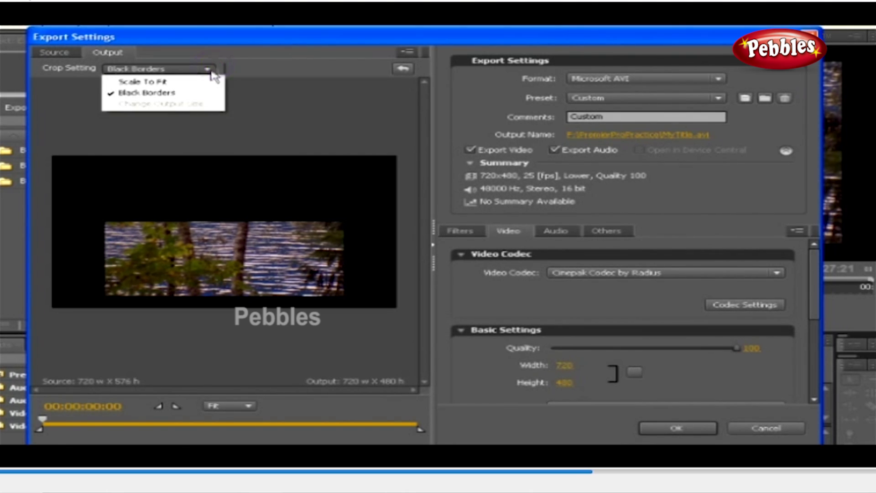
{"action": "left_click", "coordinate": [211, 82]}
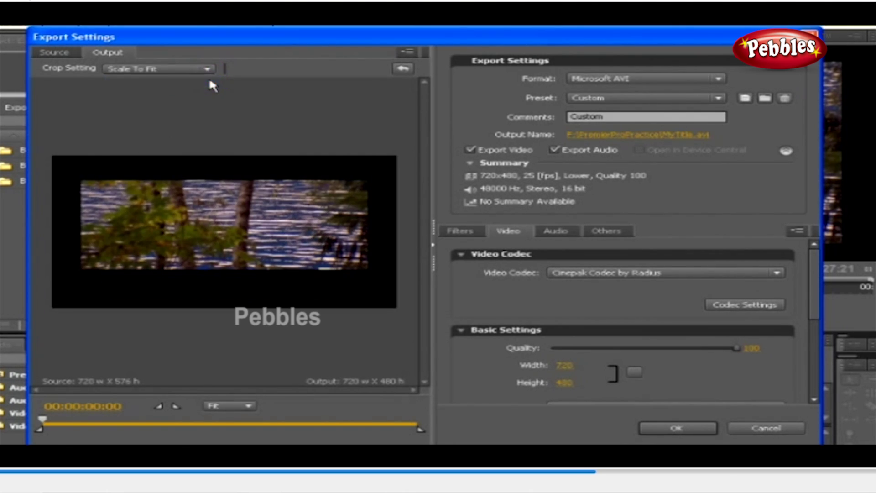
- Turn off cropping on the source frame and scrub the preview to 00:01:02:01, checking the available zoom levels
{"action": "left_click", "coordinate": [69, 54]}
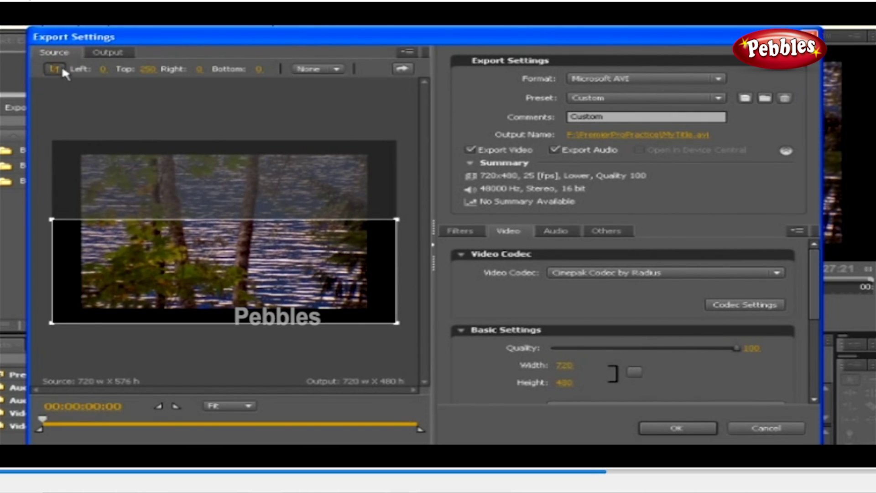
{"action": "left_click", "coordinate": [59, 69]}
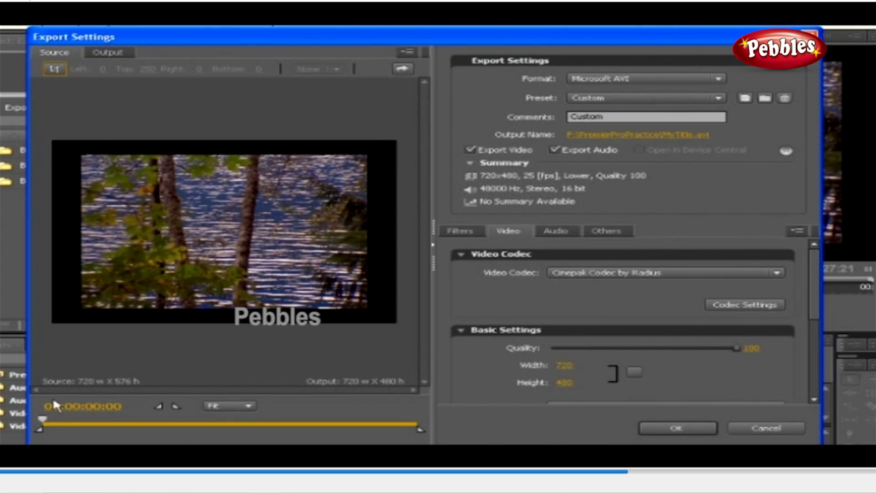
{"action": "left_click_drag", "start_coordinate": [43, 418], "coordinate": [199, 414]}
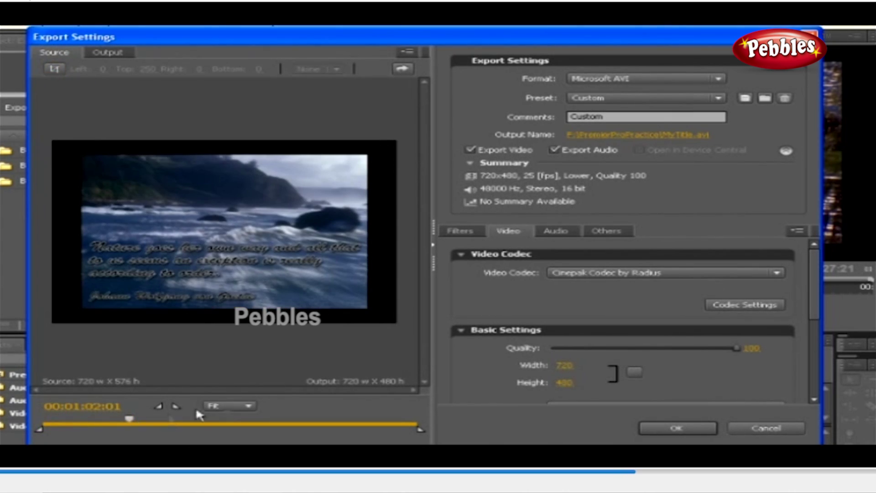
{"action": "left_click", "coordinate": [229, 406]}
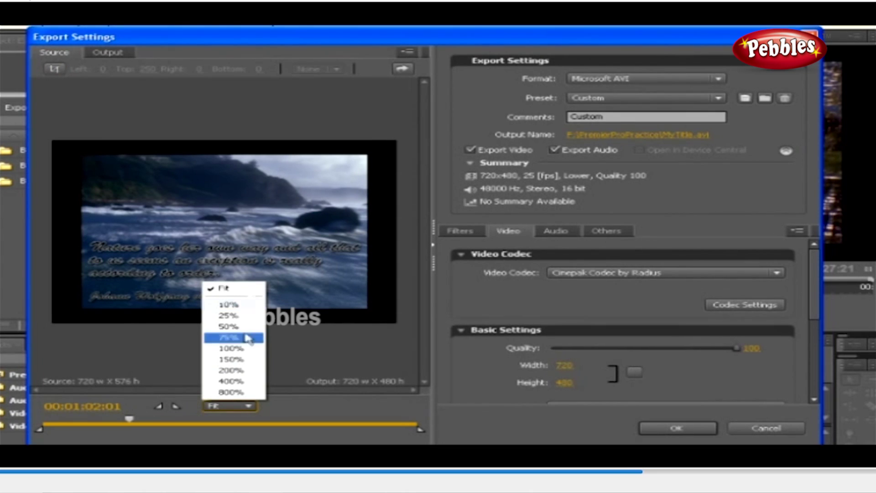
{"action": "left_click", "coordinate": [290, 384]}
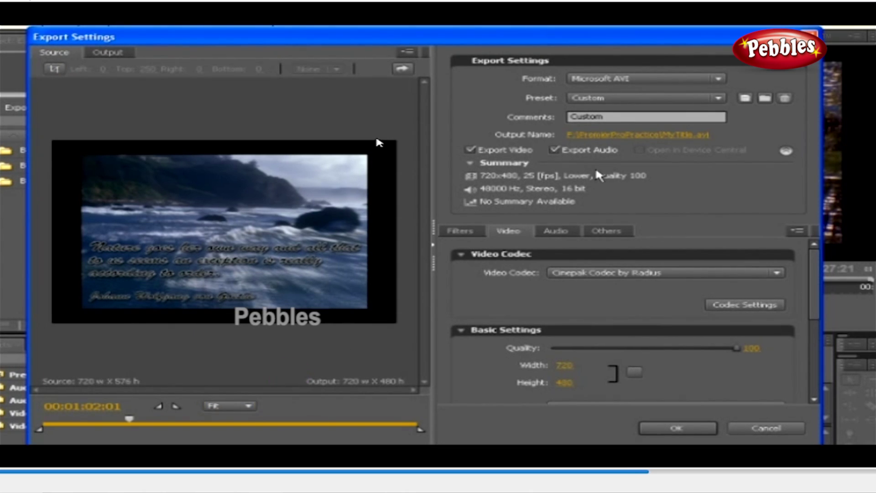
- Set the export format to Targa and confirm the export settings
{"action": "left_click", "coordinate": [719, 79]}
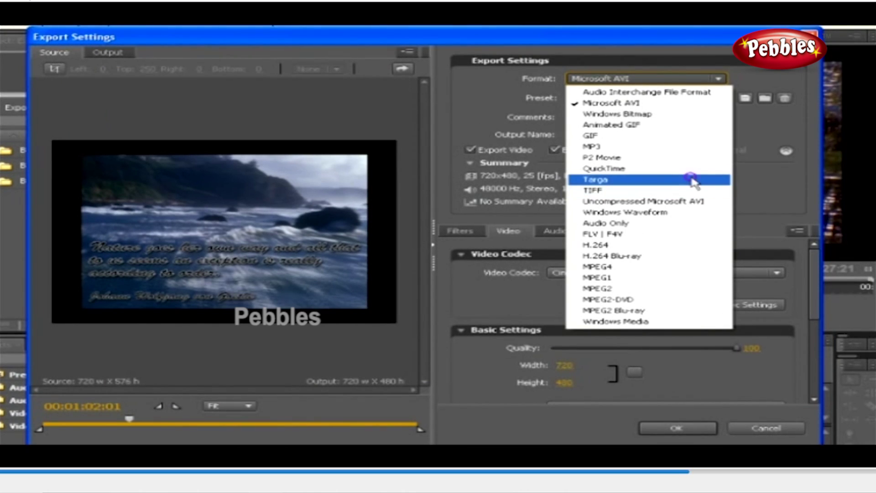
{"action": "left_click", "coordinate": [693, 181]}
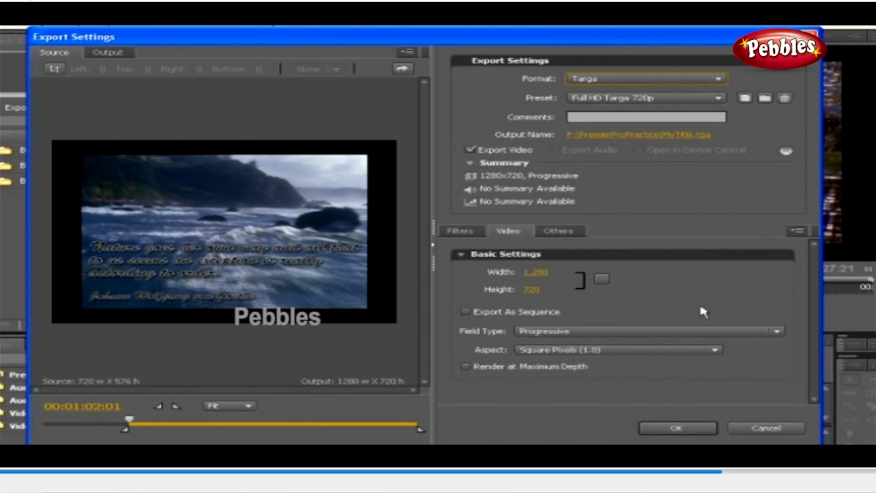
{"action": "left_click", "coordinate": [678, 428]}
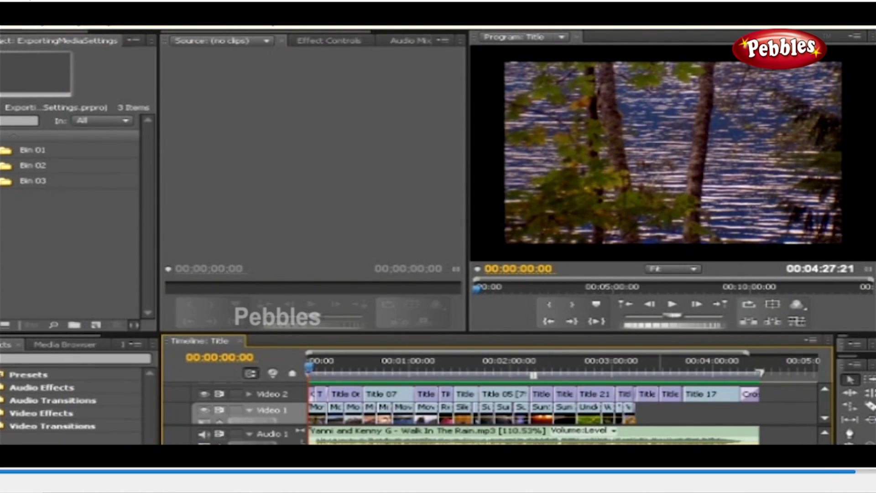
- Queue another media export of the sequence in Microsoft AVI format and start the queue in Adobe Media Encoder
{"action": "key", "text": "alt+f"}
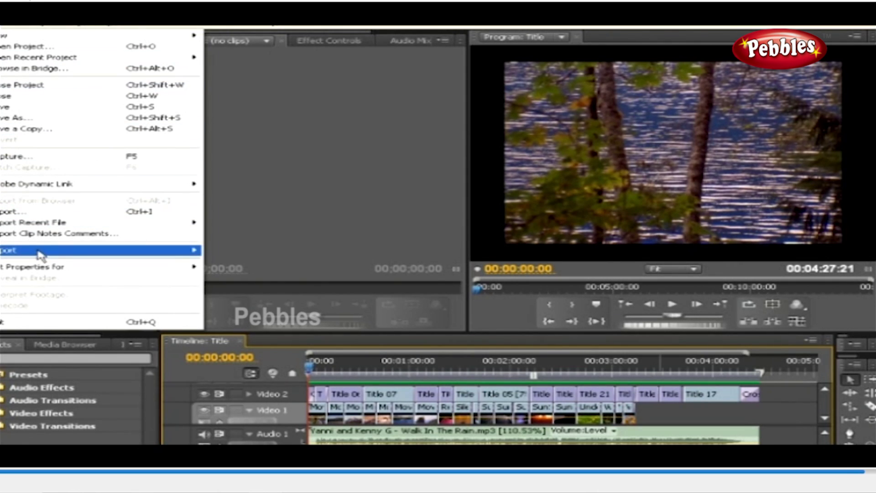
{"action": "mouse_move", "coordinate": [41, 251]}
{"action": "left_click", "coordinate": [231, 250]}
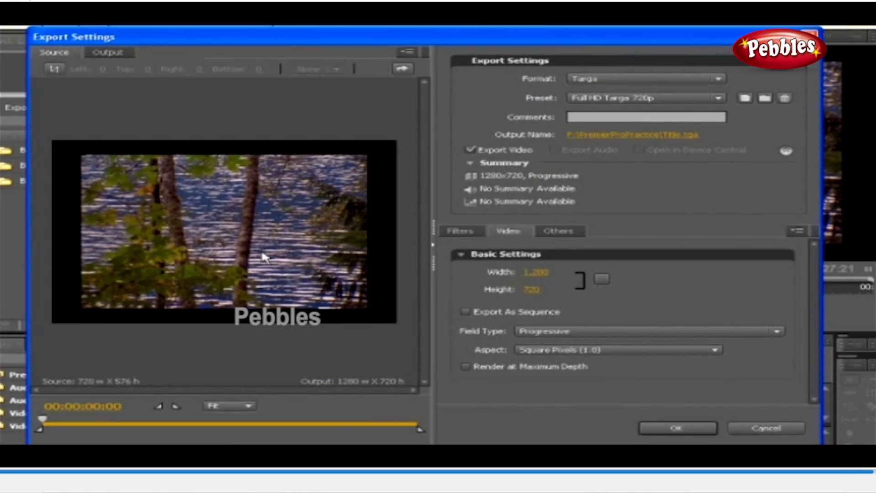
{"action": "left_click", "coordinate": [636, 77]}
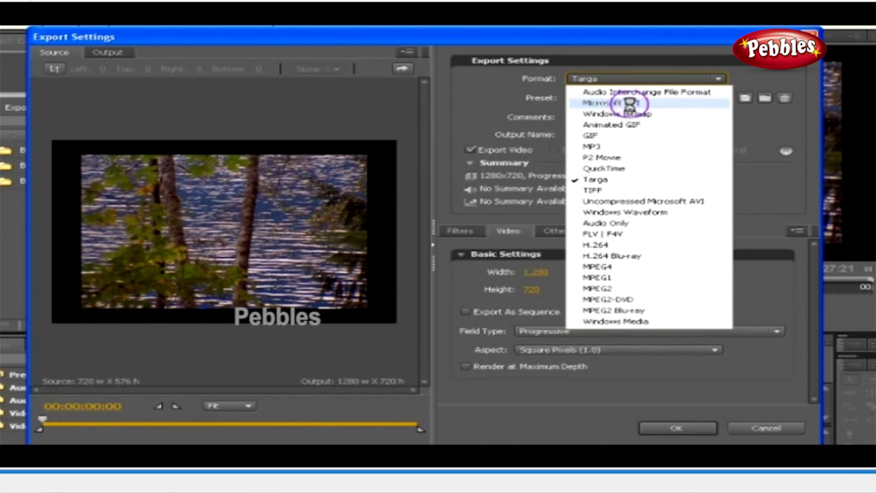
{"action": "left_click", "coordinate": [630, 102]}
{"action": "left_click", "coordinate": [663, 429]}
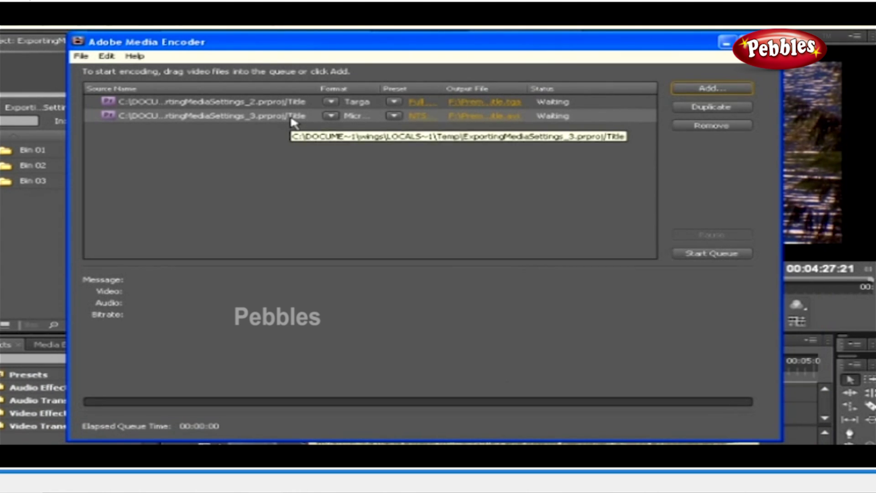
{"action": "left_click", "coordinate": [703, 254]}
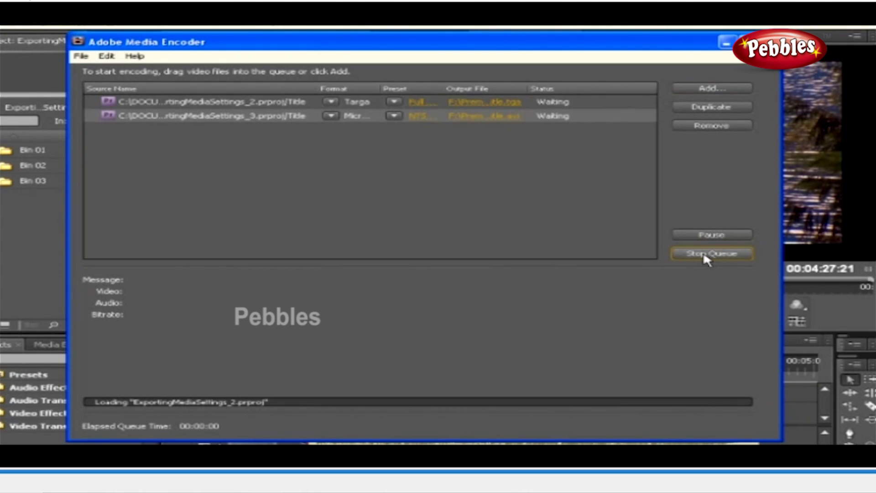
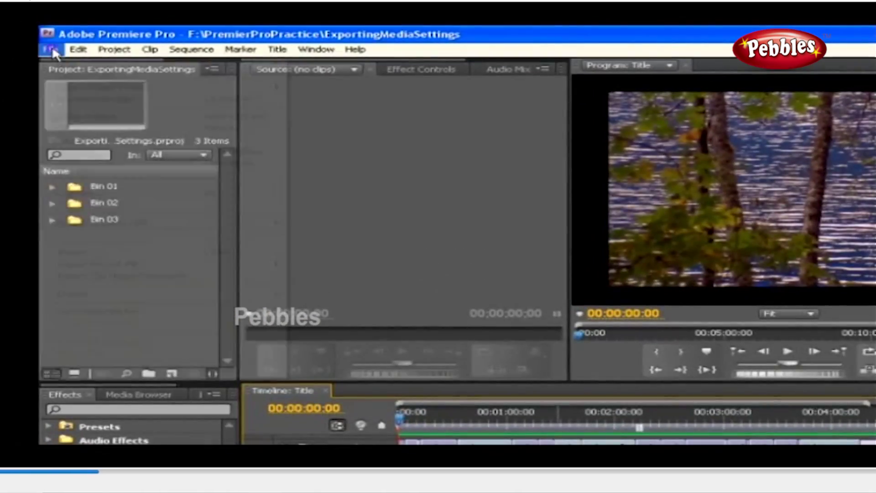
- Open the media export settings for the Title sequence and set the format to H.264
{"action": "left_click", "coordinate": [21, 26]}
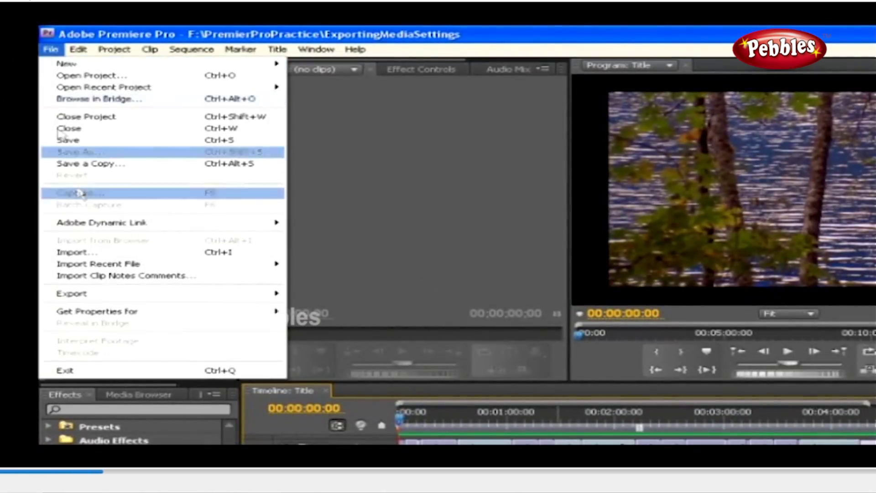
{"action": "mouse_move", "coordinate": [164, 295]}
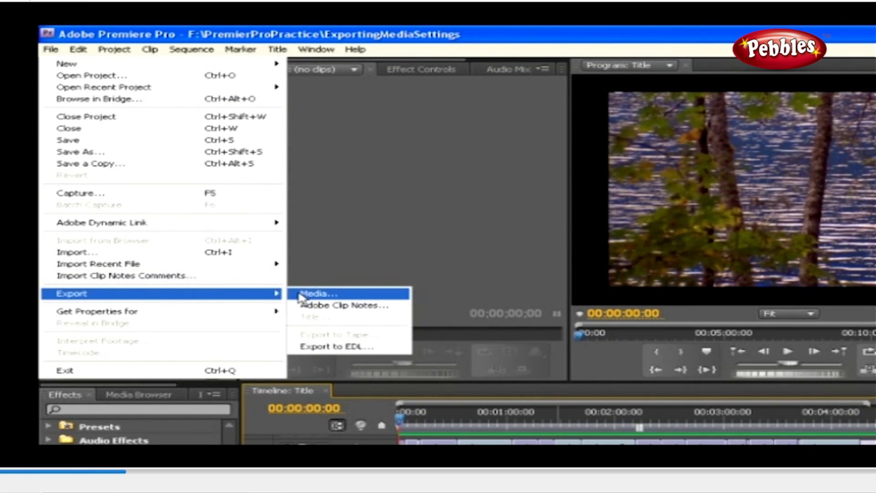
{"action": "left_click", "coordinate": [315, 294]}
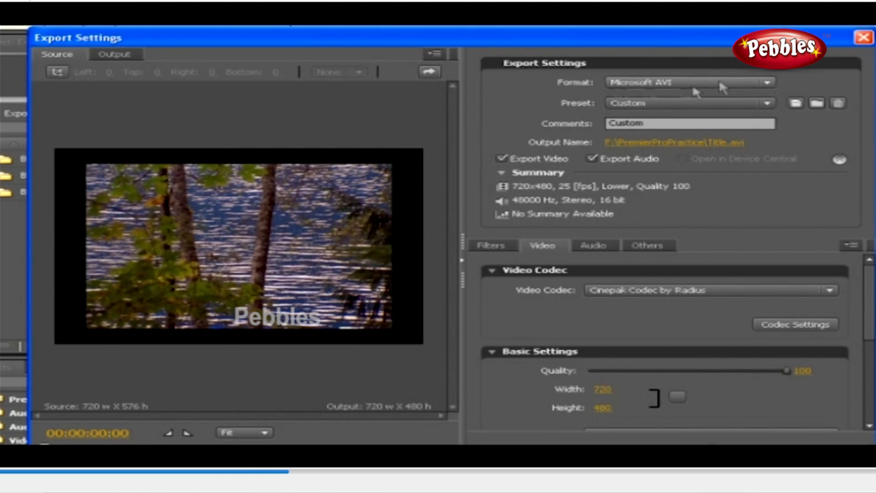
{"action": "left_click", "coordinate": [767, 84]}
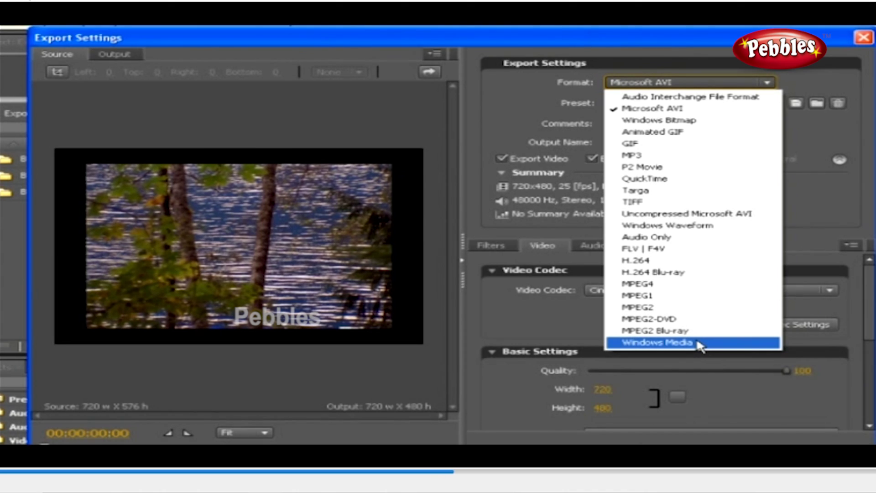
{"action": "left_click", "coordinate": [698, 260]}
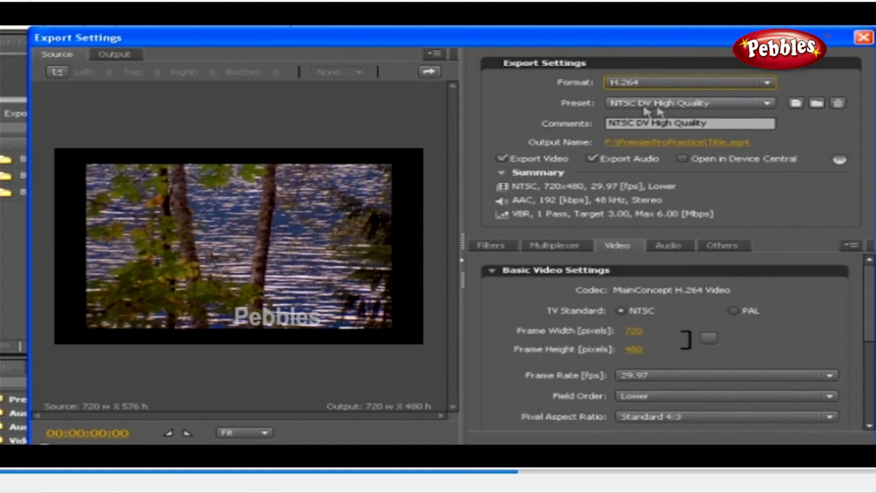
- Check the available H.264 presets, keep NTSC DV High Quality, and start the export in the Adobe Media Encoder queue
{"action": "left_click", "coordinate": [710, 104]}
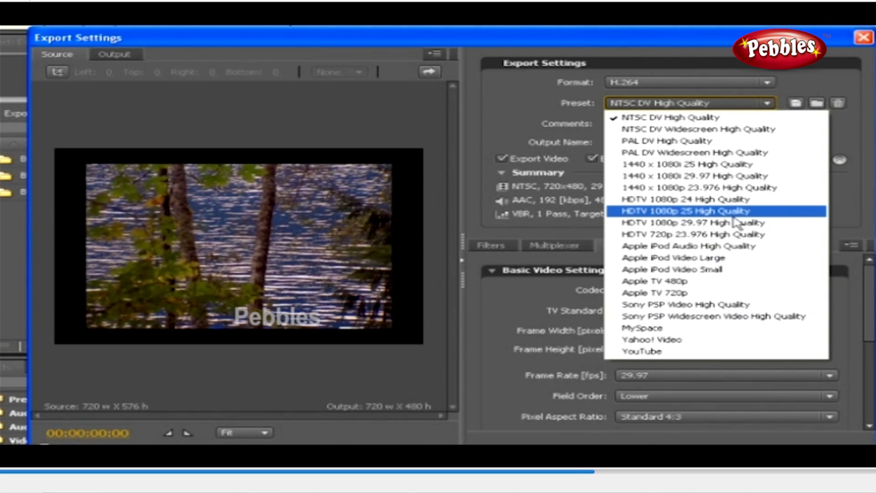
{"action": "left_click", "coordinate": [853, 179]}
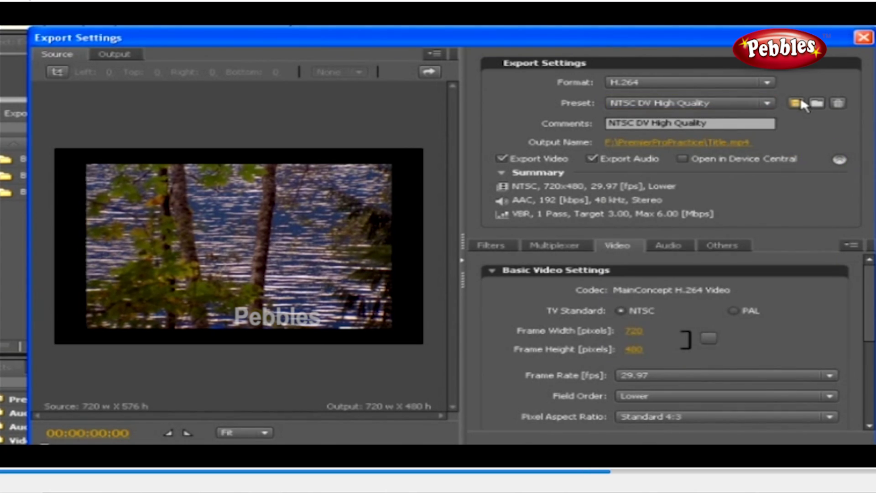
{"action": "left_click", "coordinate": [757, 103]}
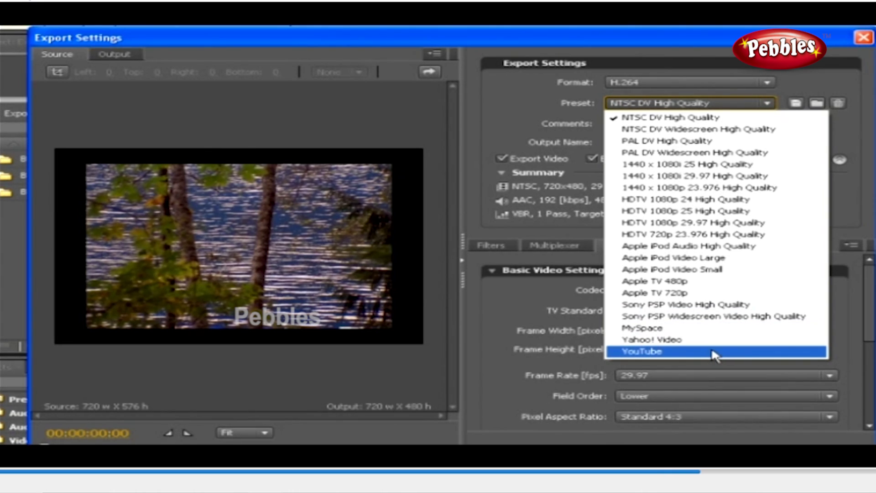
{"action": "left_click", "coordinate": [849, 207]}
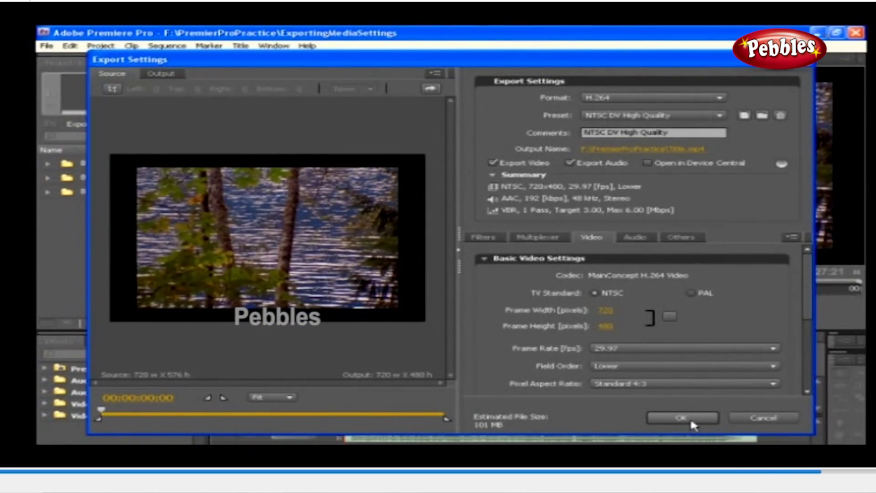
{"action": "left_click", "coordinate": [691, 419]}
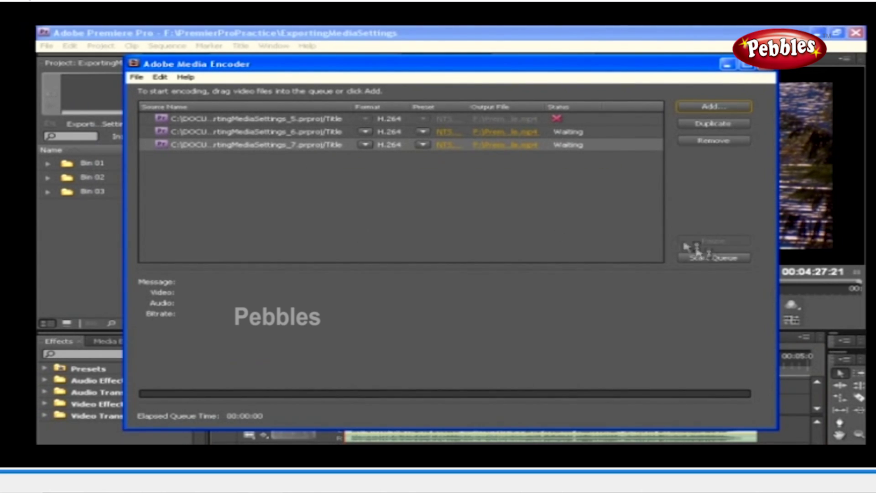
{"action": "left_click", "coordinate": [705, 259]}
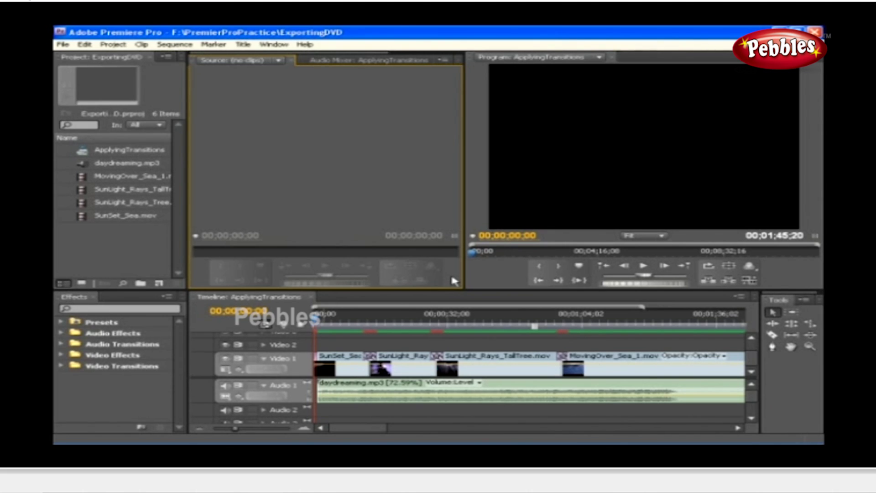
- Send the ApplyingTransitions sequence to Encore through Adobe Dynamic Link and name the new project MyNewDVD
{"action": "left_click", "coordinate": [472, 346]}
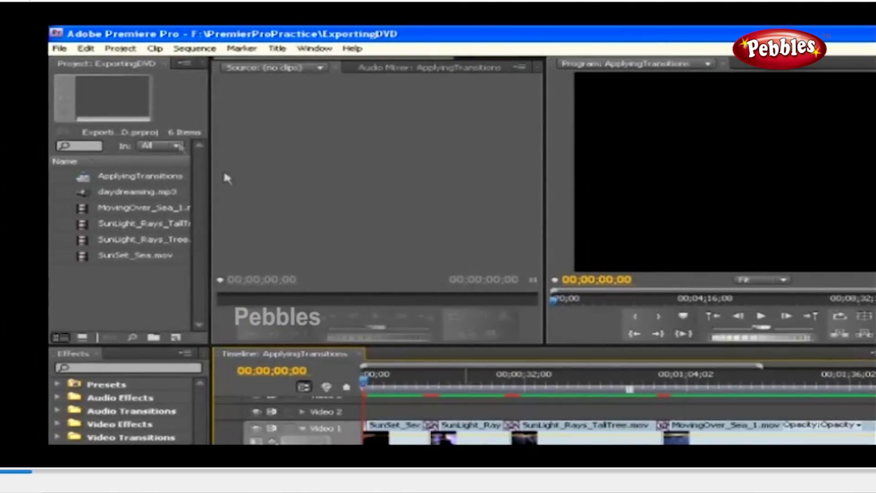
{"action": "left_click", "coordinate": [59, 48]}
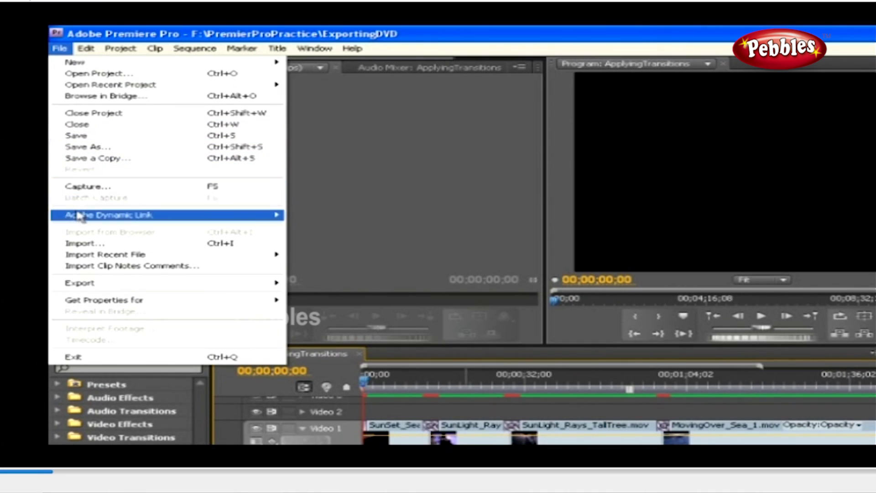
{"action": "mouse_move", "coordinate": [80, 216]}
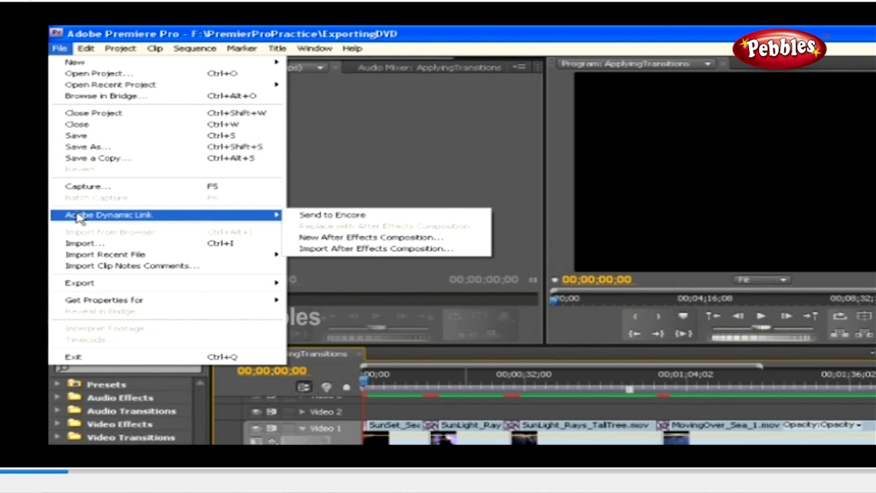
{"action": "left_click", "coordinate": [325, 216]}
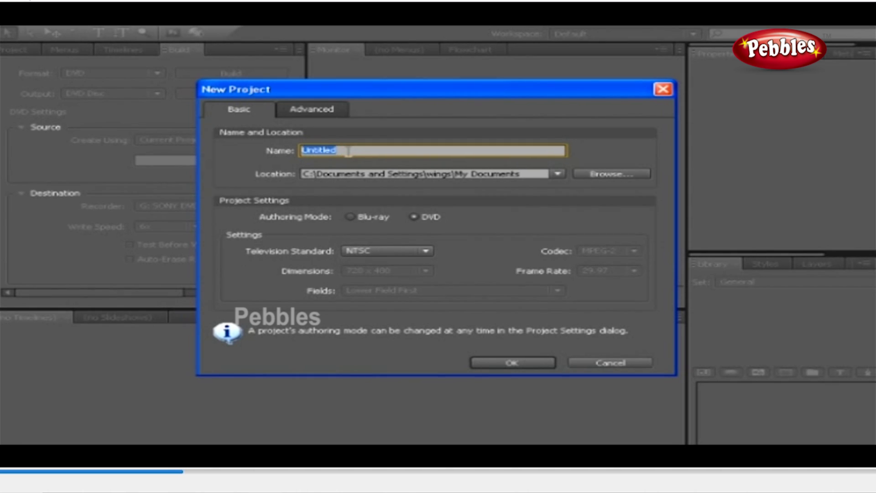
{"action": "type", "text": "MyNewDVD"}
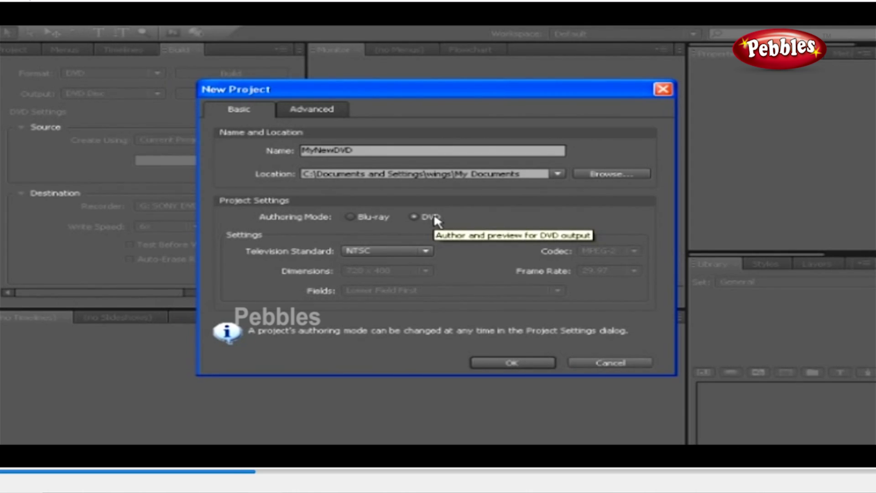
- Keep the television standard at NTSC, check the advanced transcoding settings, and create the DVD project
{"action": "left_click", "coordinate": [426, 251]}
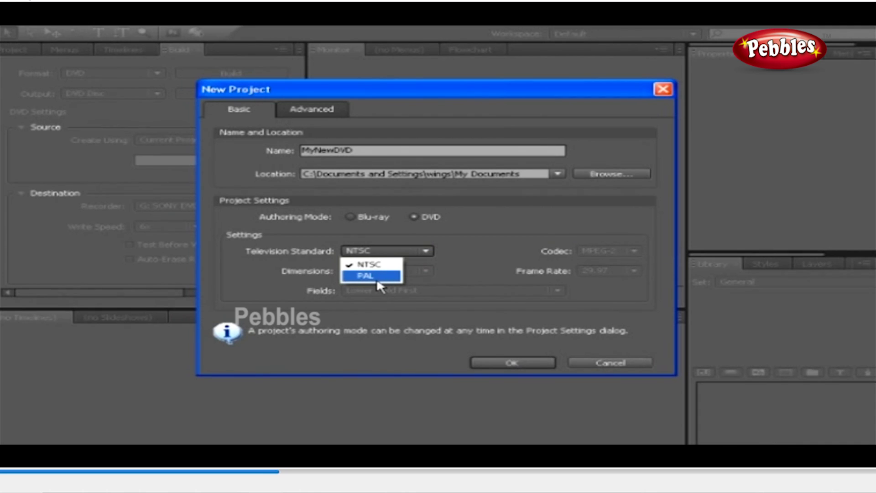
{"action": "left_click", "coordinate": [377, 264]}
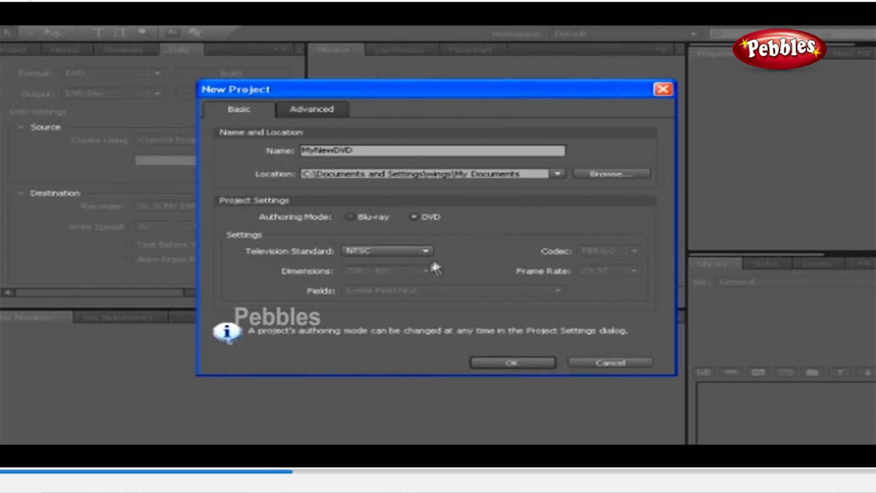
{"action": "left_click", "coordinate": [317, 107]}
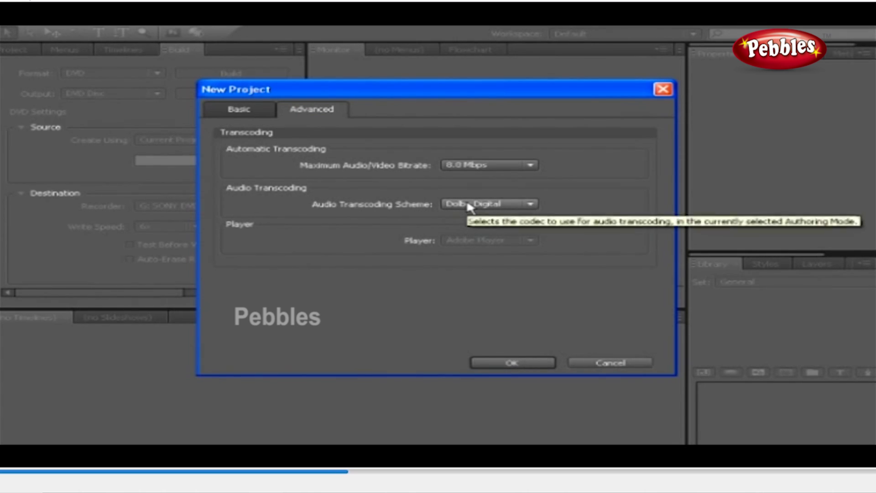
{"action": "left_click", "coordinate": [499, 362]}
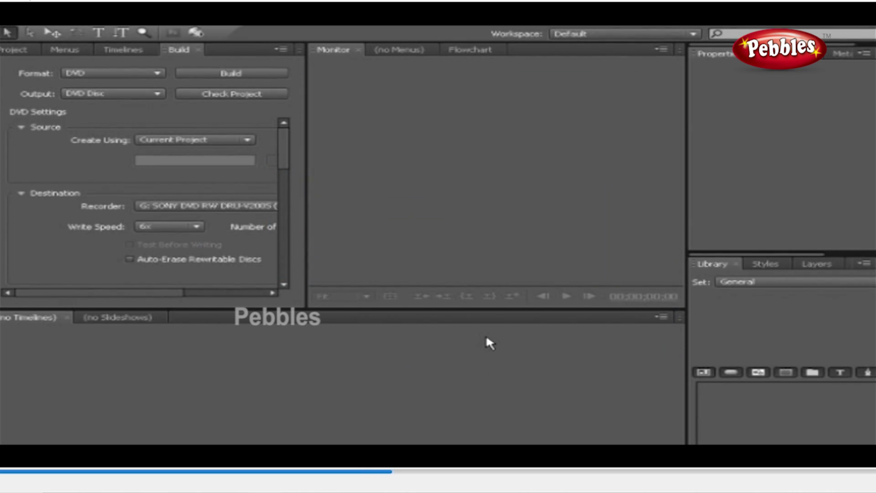
- Open the ApplyingTransitions timeline from the project and set its End Action to its own Chapter 1
{"action": "left_click", "coordinate": [9, 50]}
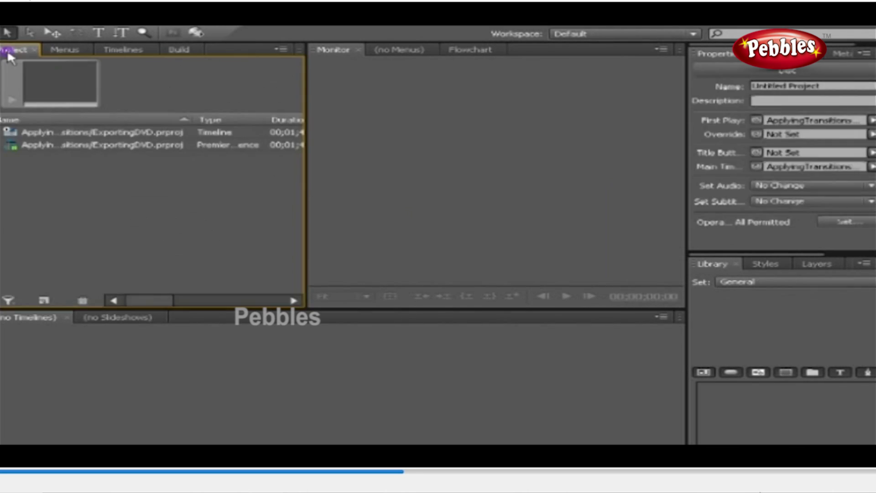
{"action": "left_click", "coordinate": [23, 135]}
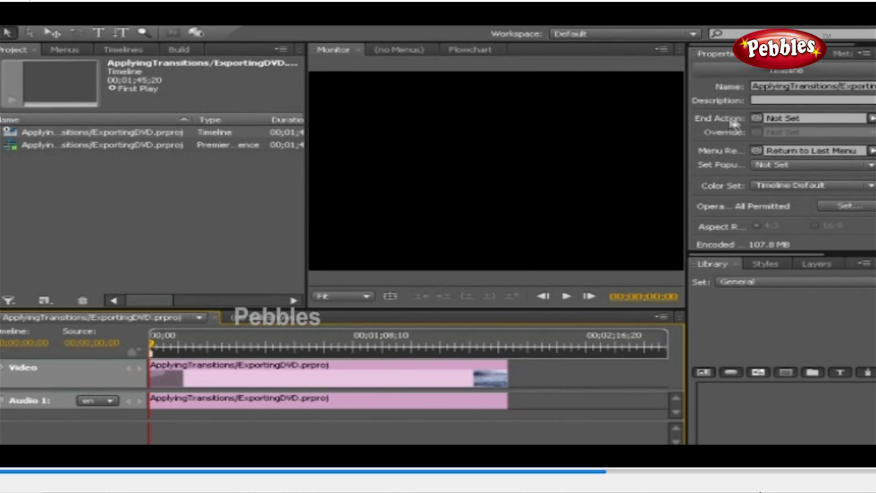
{"action": "left_click", "coordinate": [872, 118]}
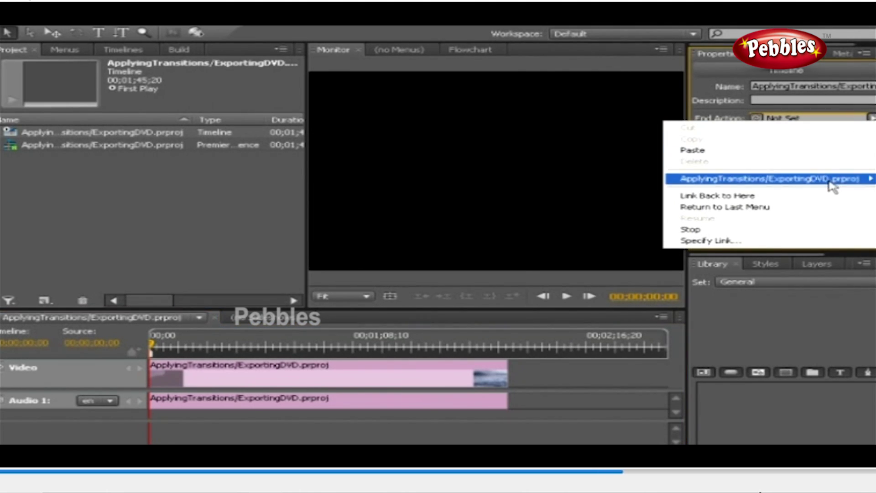
{"action": "mouse_move", "coordinate": [833, 186]}
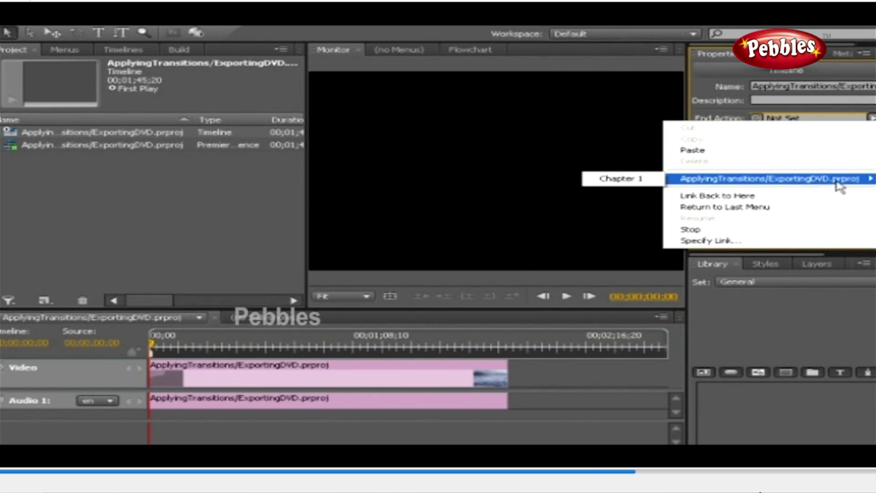
{"action": "left_click", "coordinate": [641, 182]}
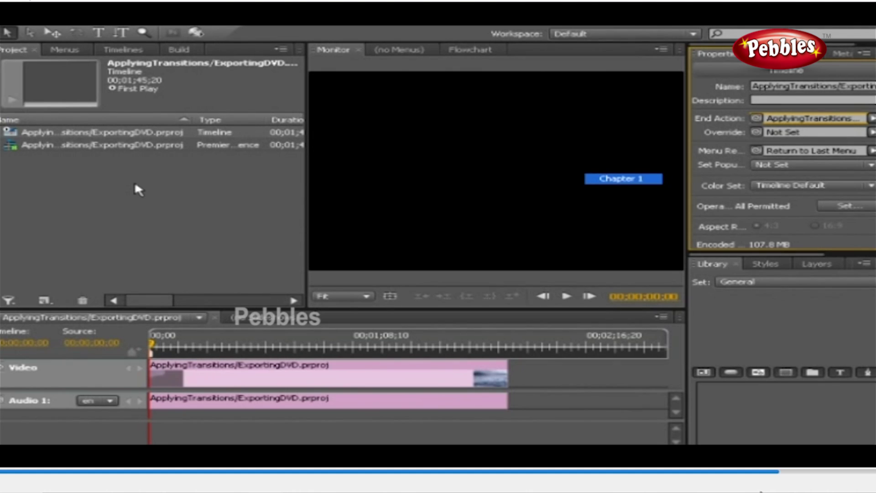
- Open the disc build settings and keep DVD as the output format
{"action": "left_click", "coordinate": [178, 49]}
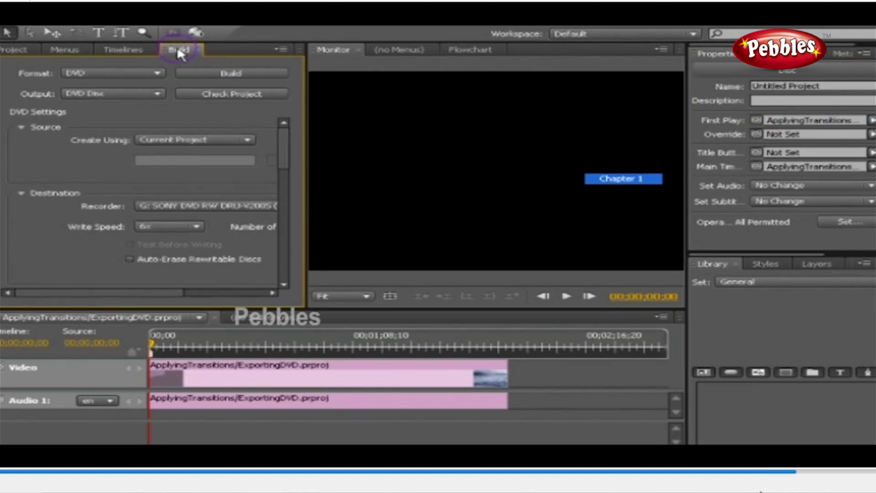
{"action": "left_click", "coordinate": [157, 74]}
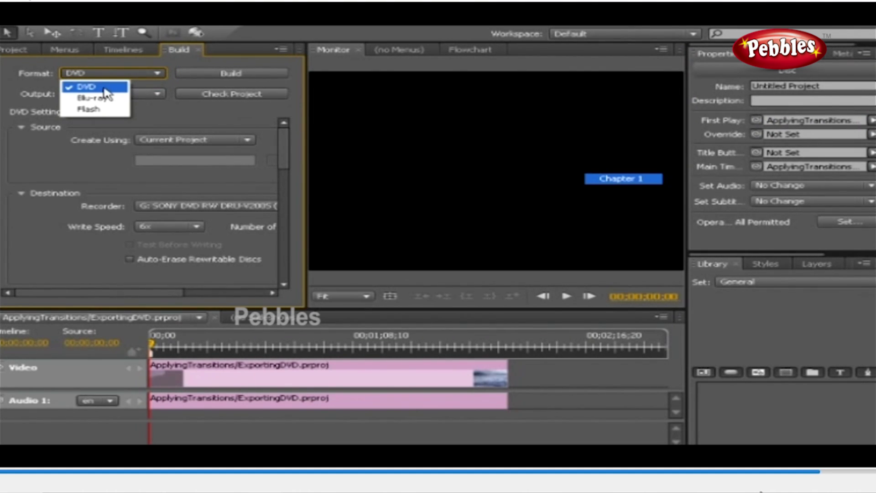
{"action": "left_click", "coordinate": [173, 78]}
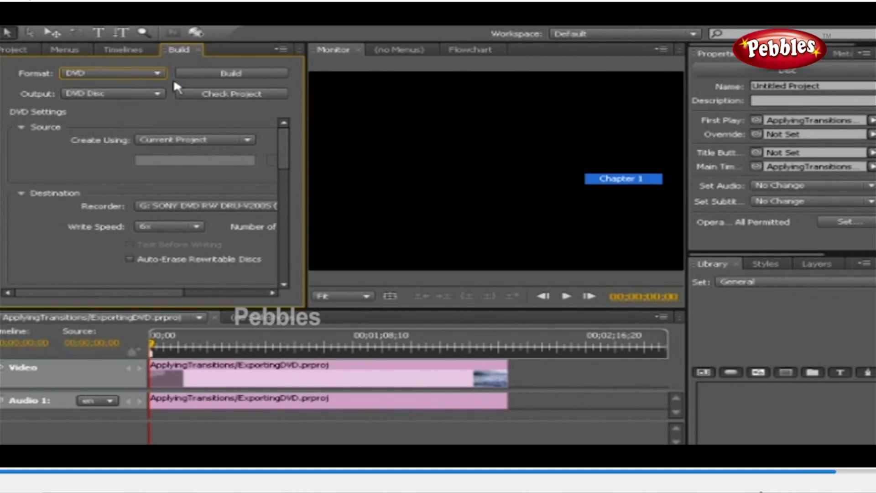
- Name the disc MyNewDVD in the disc info and start building the DVD disc
{"action": "left_click_drag", "start_coordinate": [281, 155], "coordinate": [381, 196]}
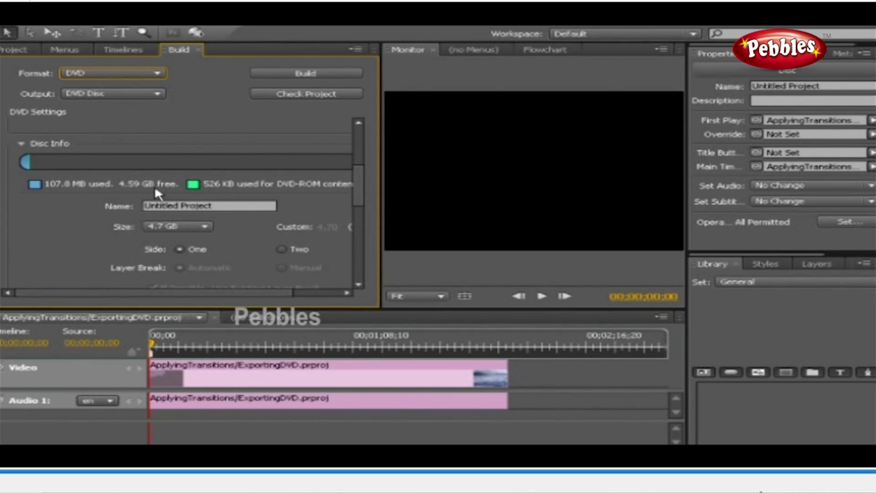
{"action": "left_click", "coordinate": [146, 206]}
{"action": "type", "text": "My"}
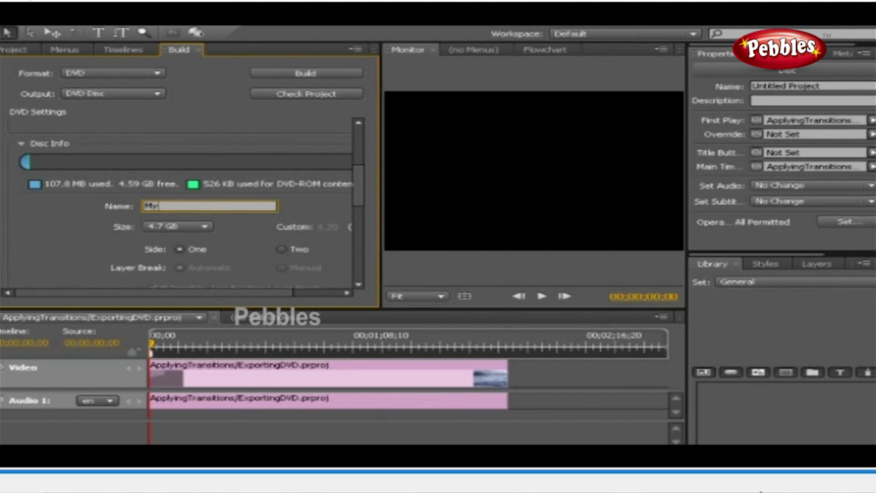
{"action": "type", "text": "NewDVD"}
{"action": "key", "text": "Return"}
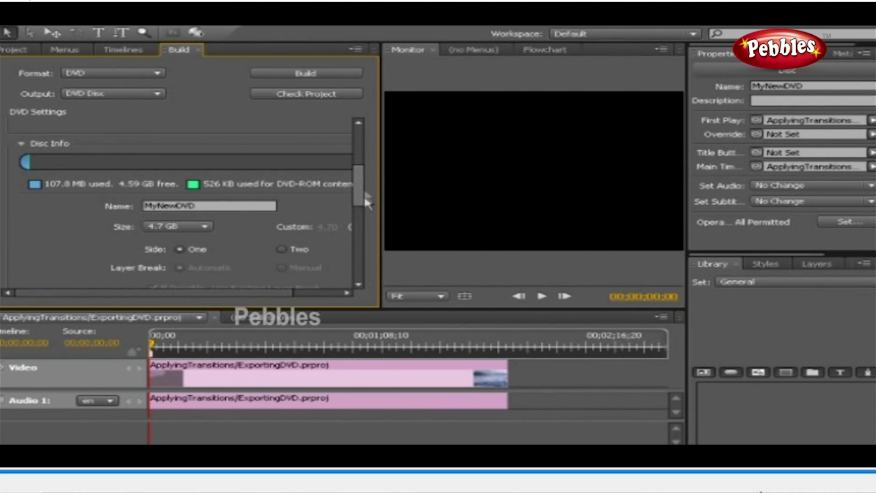
{"action": "left_click_drag", "start_coordinate": [364, 180], "coordinate": [361, 142]}
{"action": "left_click", "coordinate": [319, 78]}
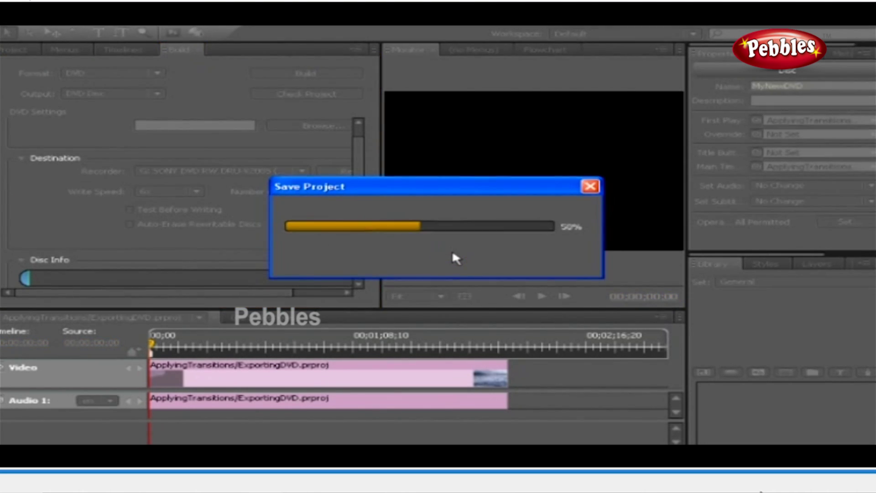